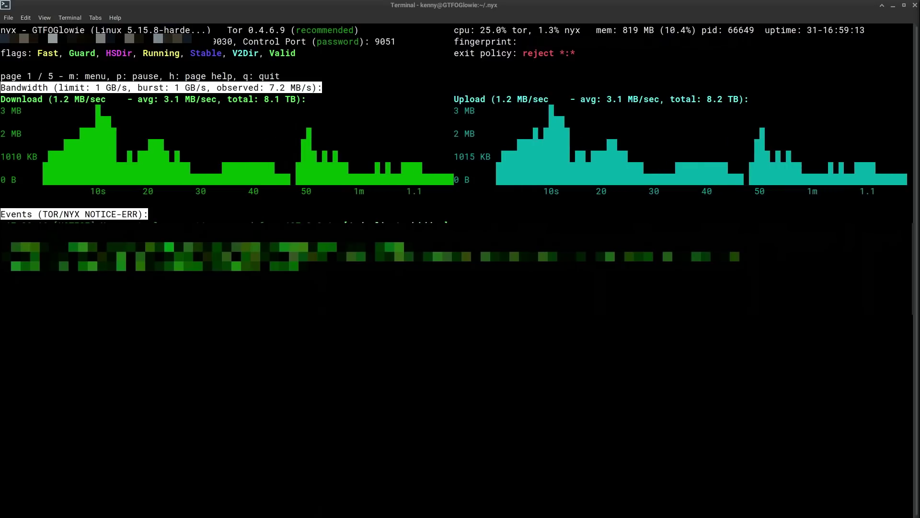
Step: Highlight the relay's uptime, then the 8.2 TB uploaded and 8.1 TB downloaded totals
{"action": "double_click", "coordinate": [819, 31]}
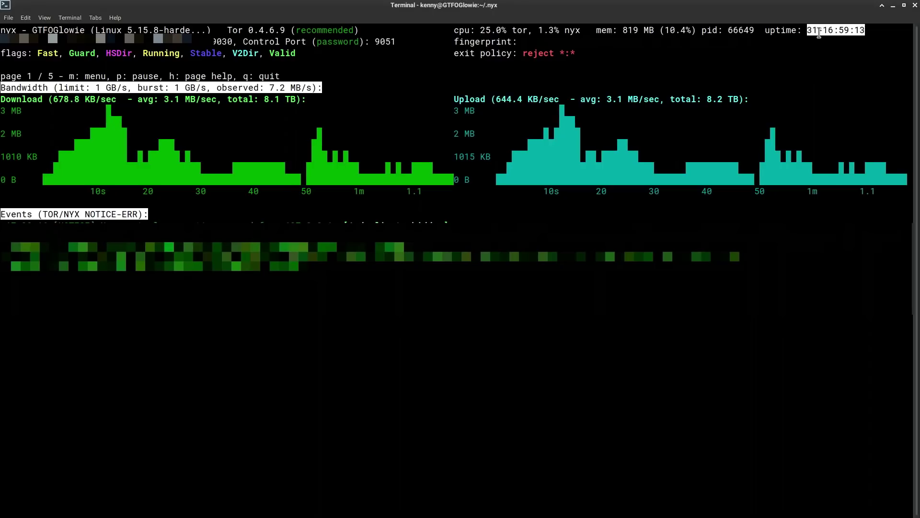
{"action": "left_click", "coordinate": [826, 57]}
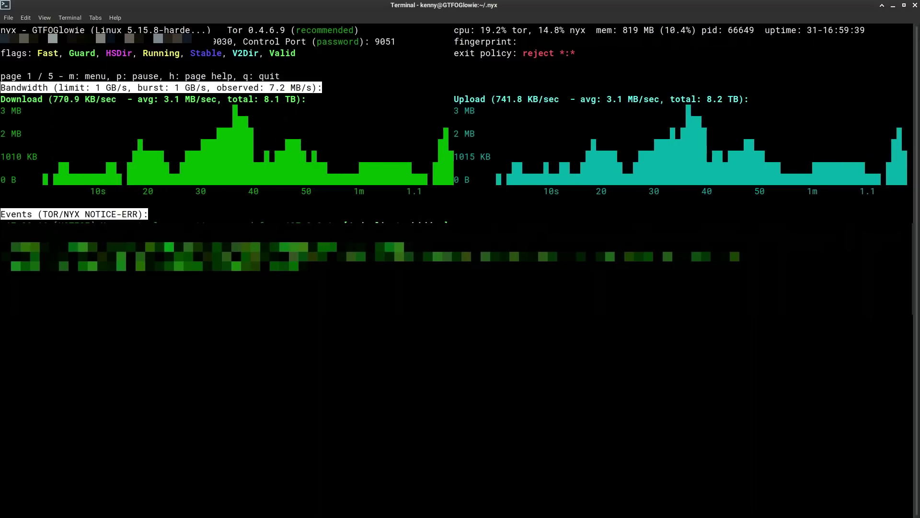
{"action": "double_click", "coordinate": [715, 100]}
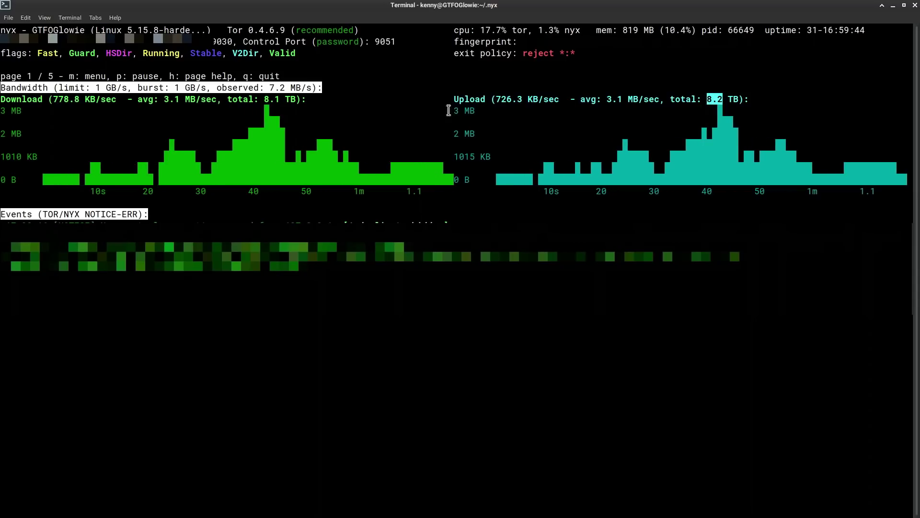
{"action": "double_click", "coordinate": [272, 101]}
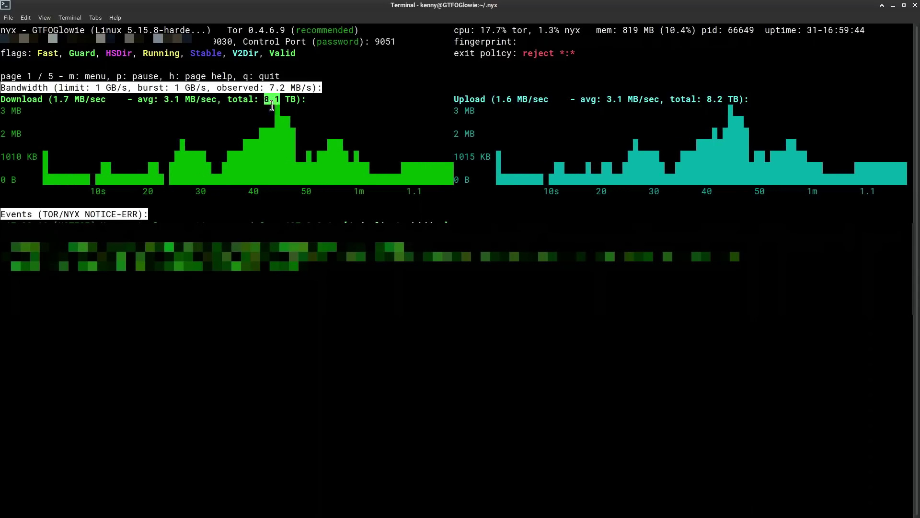
{"action": "left_click", "coordinate": [630, 111]}
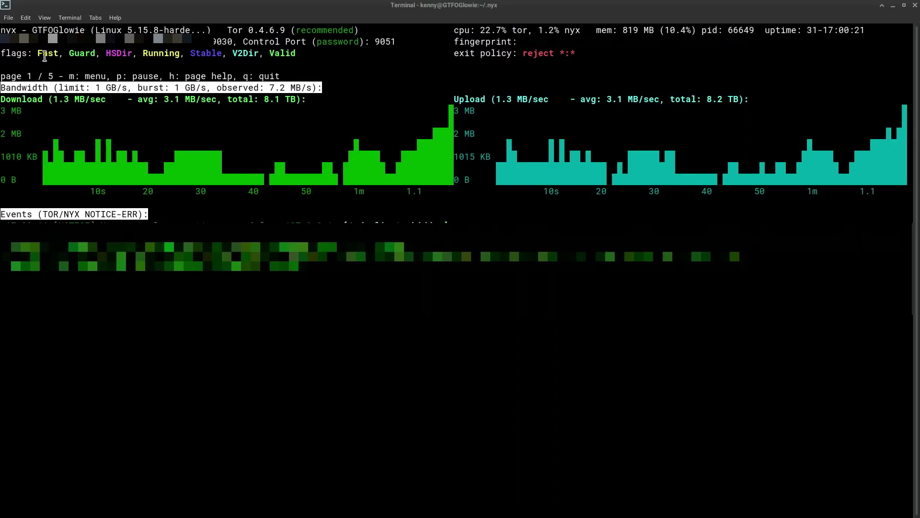
Step: Highlight the relay's flags list and its 1 GB/s bandwidth limit and burst
{"action": "left_click_drag", "start_coordinate": [38, 53], "coordinate": [305, 49]}
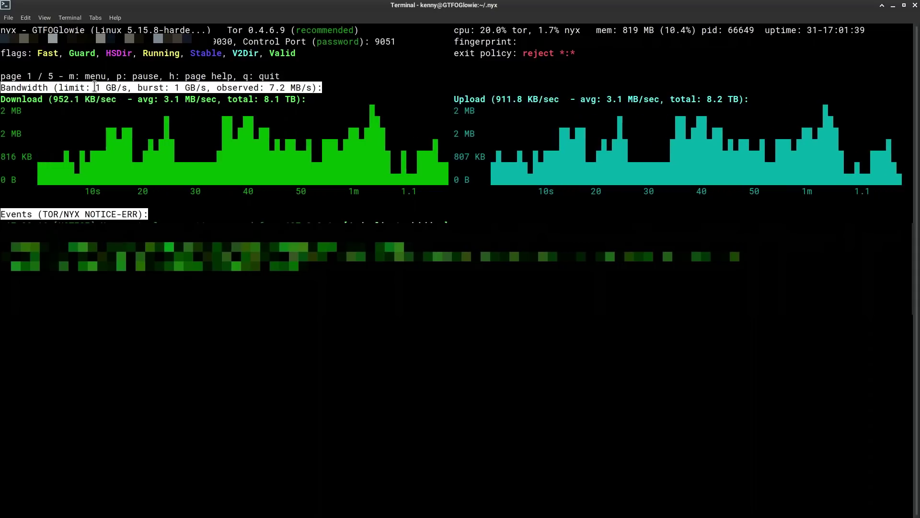
{"action": "left_click_drag", "start_coordinate": [118, 88], "coordinate": [181, 77]}
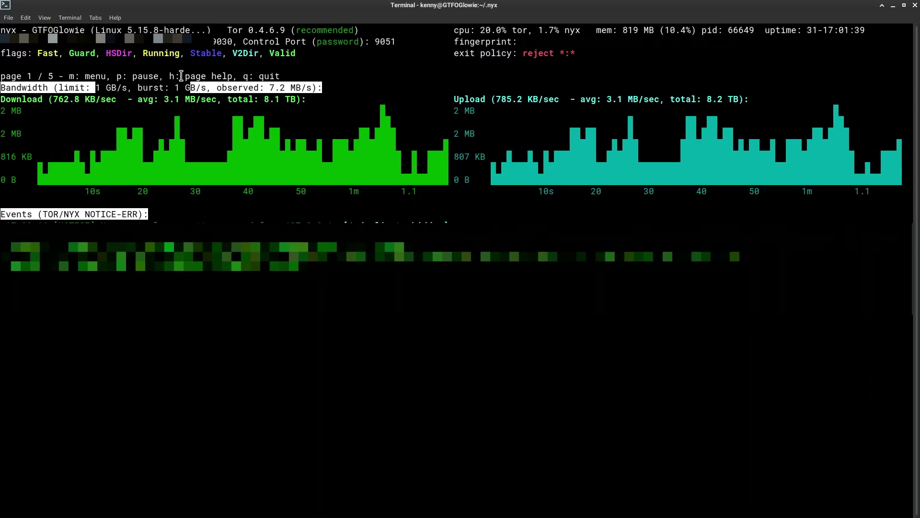
{"action": "left_click", "coordinate": [172, 88]}
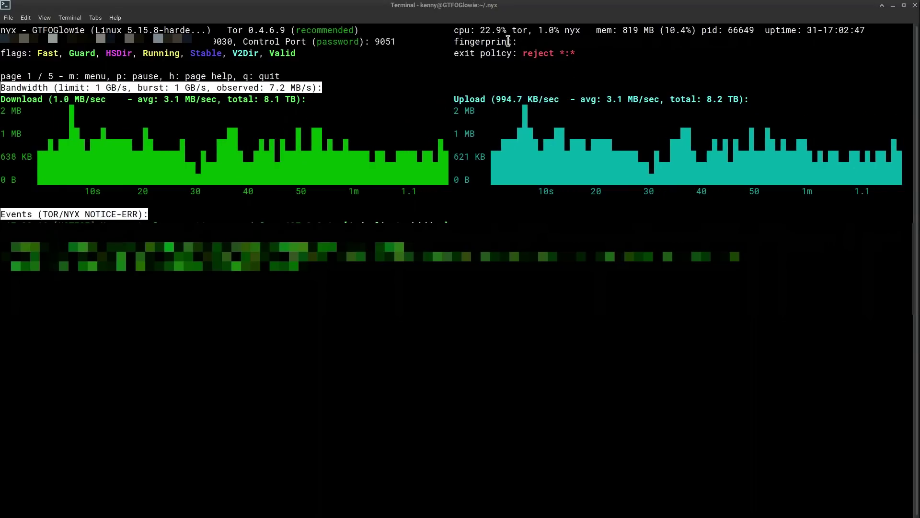
Step: Highlight tor's CPU usage and the 3.1 MB/sec average download rate
{"action": "double_click", "coordinate": [490, 30]}
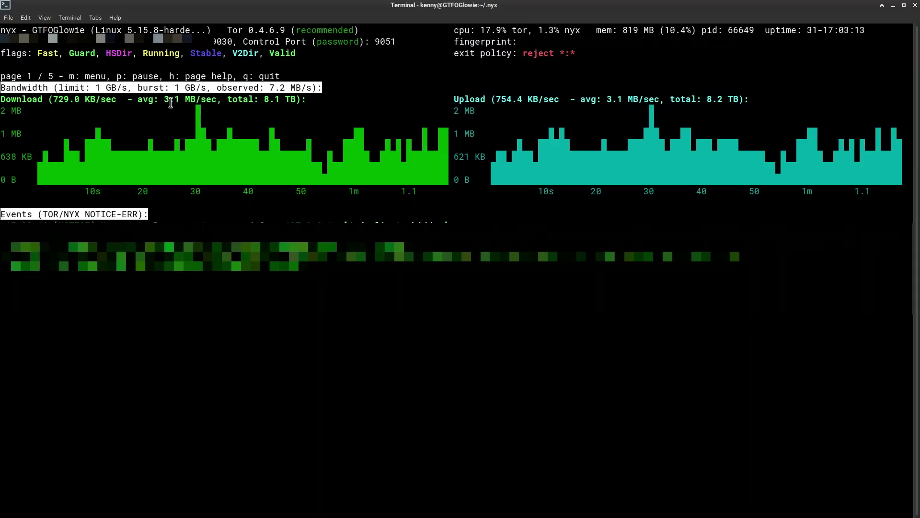
{"action": "left_click_drag", "start_coordinate": [164, 99], "coordinate": [181, 99]}
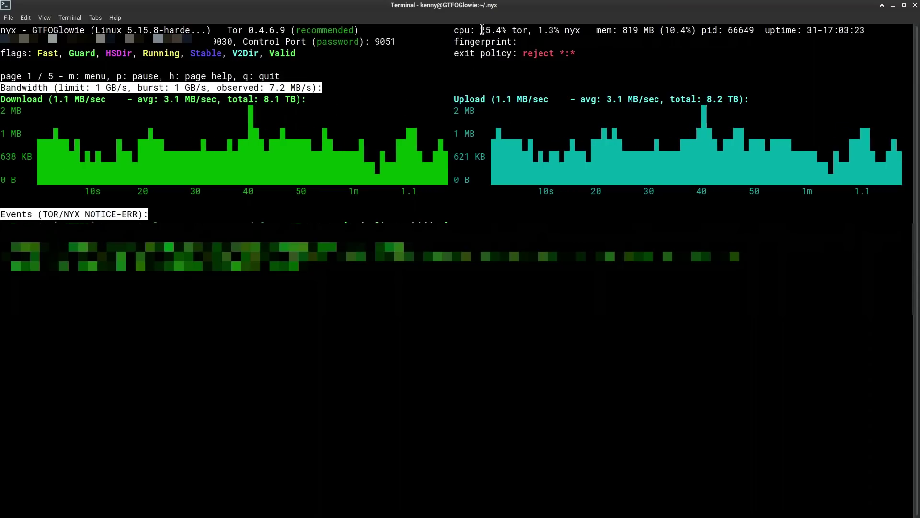
{"action": "left_click_drag", "start_coordinate": [481, 30], "coordinate": [501, 30]}
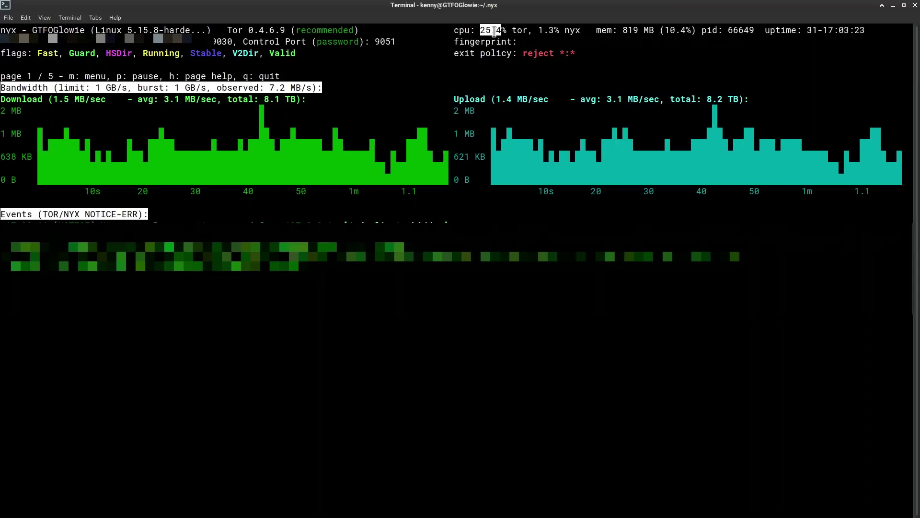
{"action": "left_click", "coordinate": [494, 32]}
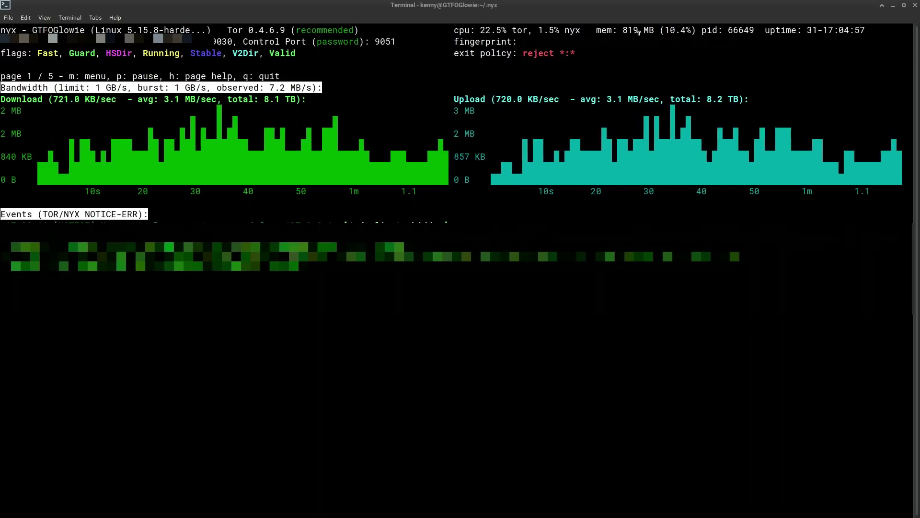
Step: Highlight the 819 MB memory usage, then point out the empty fingerprint field
{"action": "left_click_drag", "start_coordinate": [625, 30], "coordinate": [686, 31]}
{"action": "left_click", "coordinate": [658, 33]}
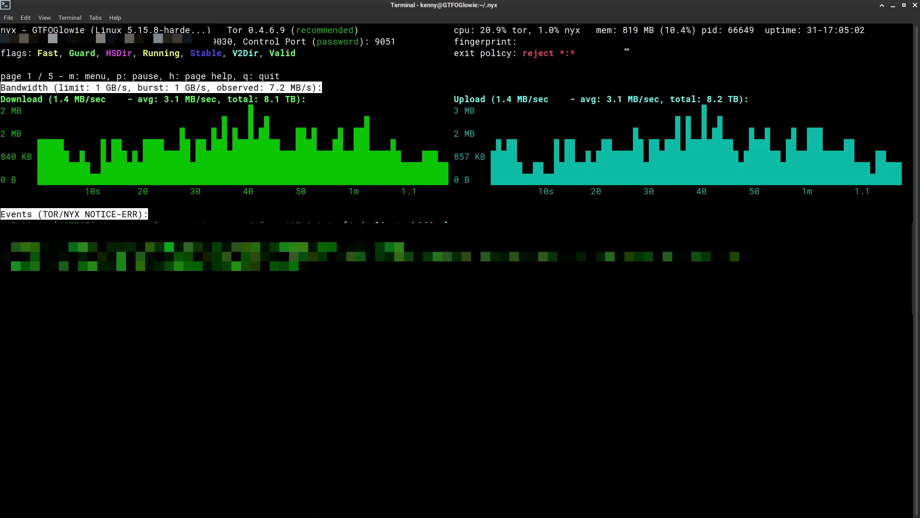
{"action": "left_click_drag", "start_coordinate": [626, 48], "coordinate": [630, 52]}
Step: Quit nyx with q, confirming at the quit prompt
{"action": "key", "text": "q"}
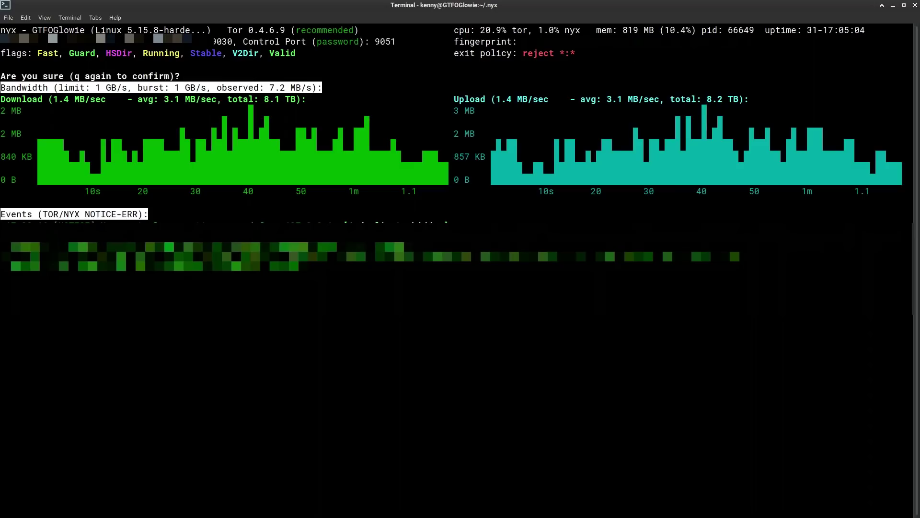
{"action": "key", "text": "q"}
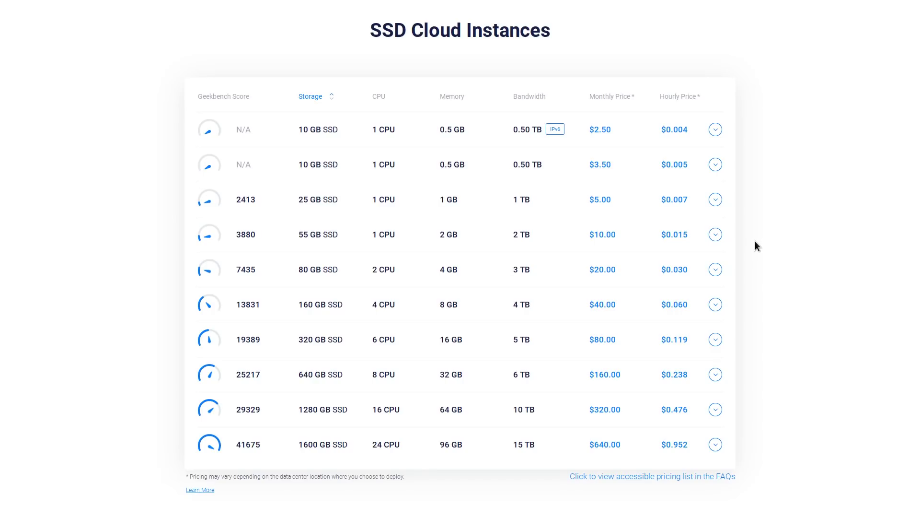
{"action": "scroll", "coordinate": [755, 241], "scroll_direction": "down", "scroll_amount": 1}
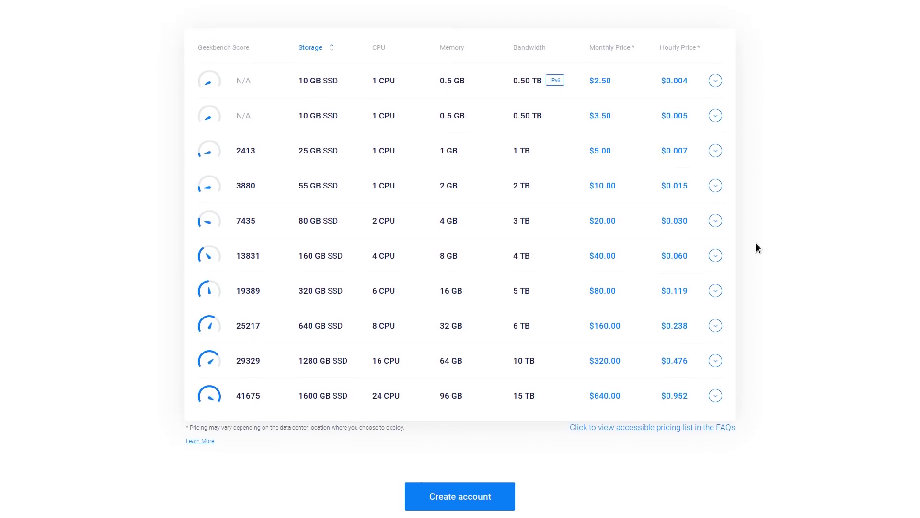
{"action": "scroll", "coordinate": [755, 242], "scroll_direction": "up", "scroll_amount": 1}
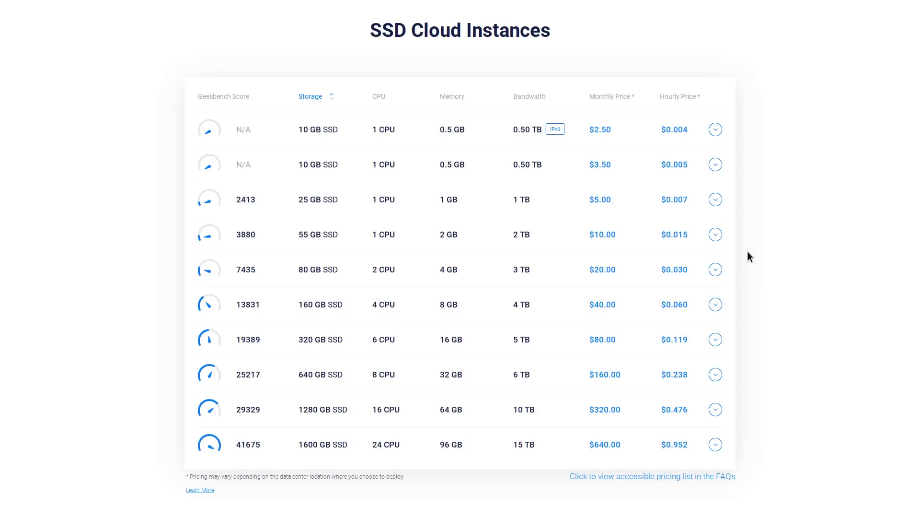
{"action": "scroll", "coordinate": [748, 252], "scroll_direction": "up", "scroll_amount": 1}
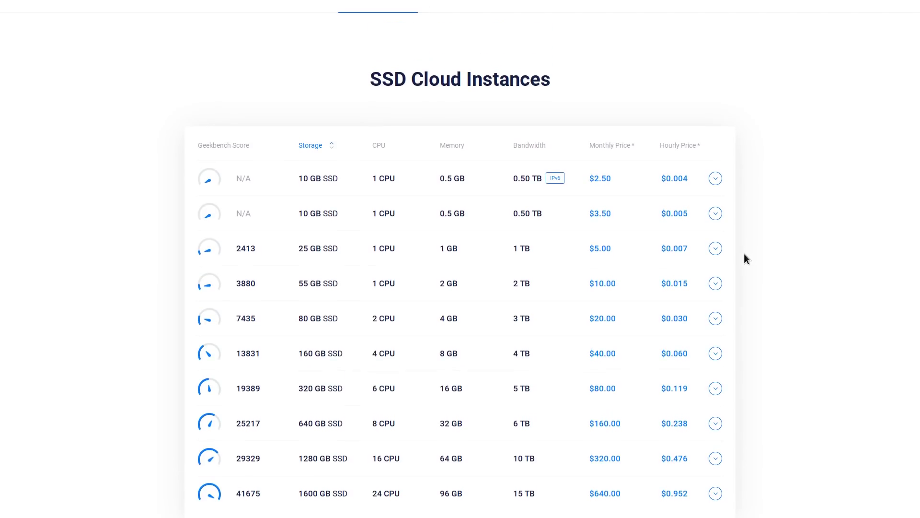
{"action": "scroll", "coordinate": [746, 259], "scroll_direction": "down", "scroll_amount": 1}
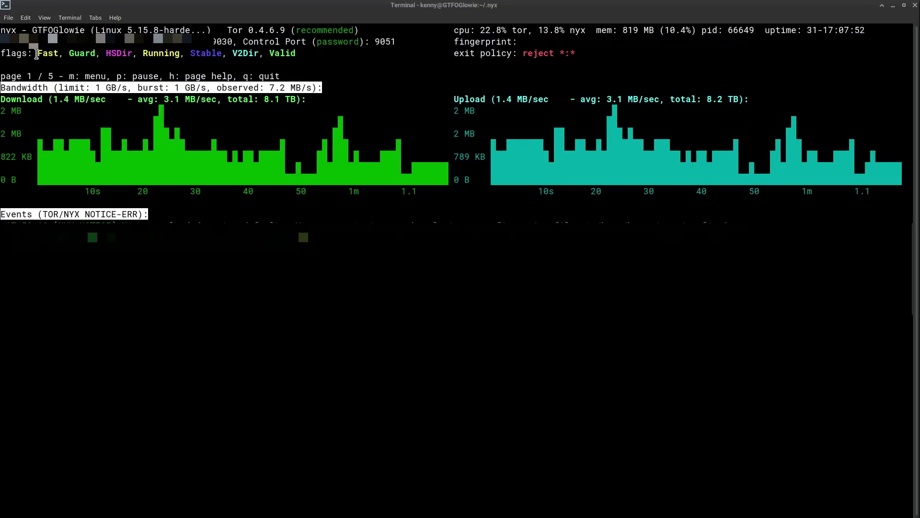
Step: Mark the relay's flags line in nyx, then single out the Guard flag
{"action": "left_click_drag", "start_coordinate": [34, 49], "coordinate": [104, 60]}
{"action": "left_click", "coordinate": [255, 65]}
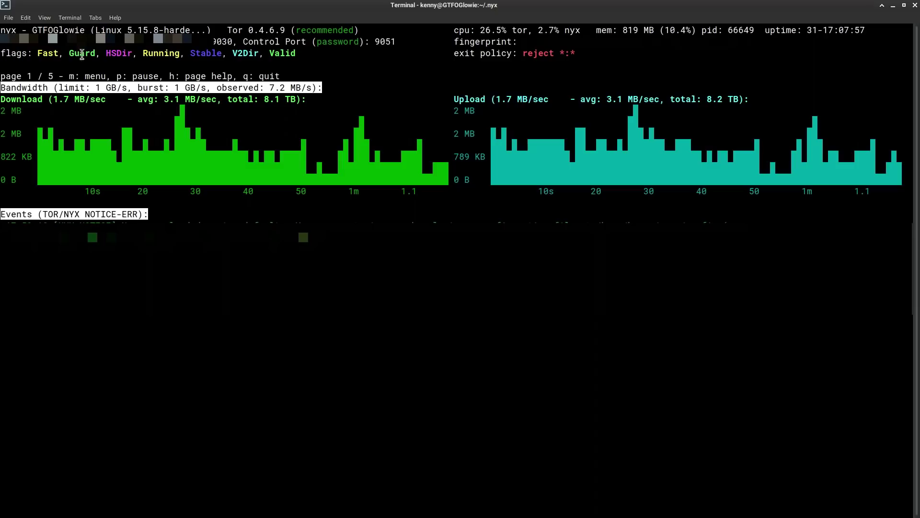
{"action": "double_click", "coordinate": [83, 54]}
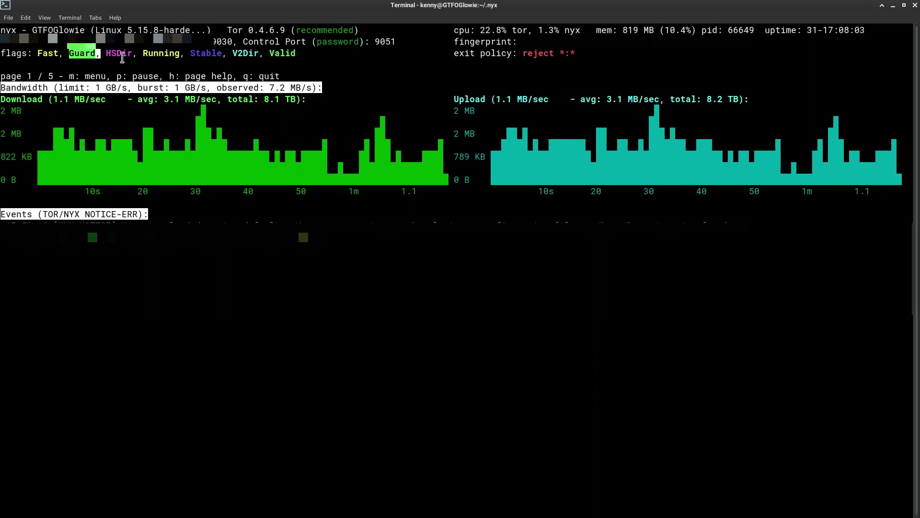
{"action": "left_click", "coordinate": [122, 57]}
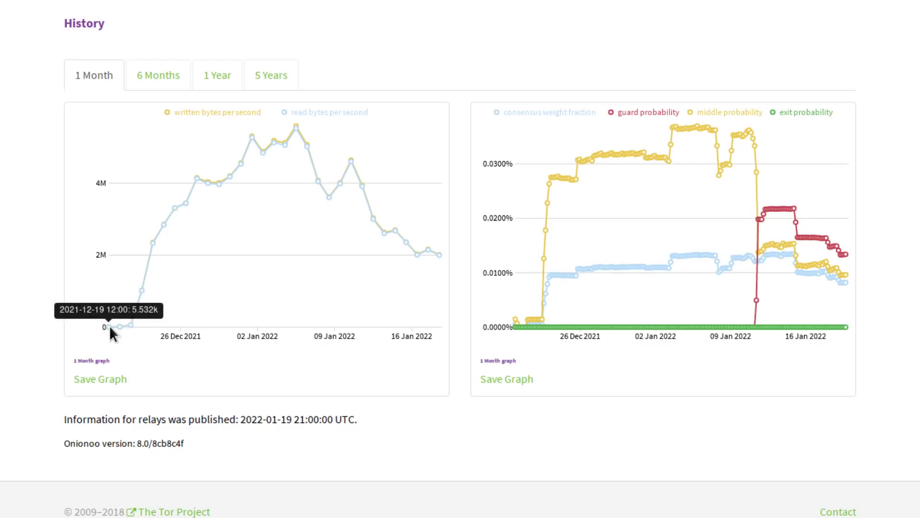
Step: Read daily values off the 1 Month bandwidth chart, such as 5.526M on 5 Jan 2022
{"action": "mouse_move", "coordinate": [136, 323]}
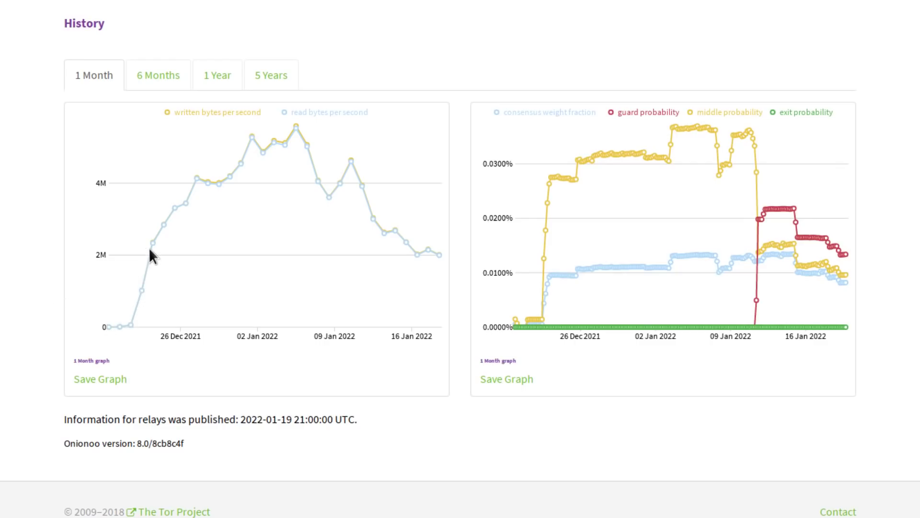
{"action": "mouse_move", "coordinate": [151, 243]}
{"action": "mouse_move", "coordinate": [297, 128]}
{"action": "mouse_move", "coordinate": [352, 162]}
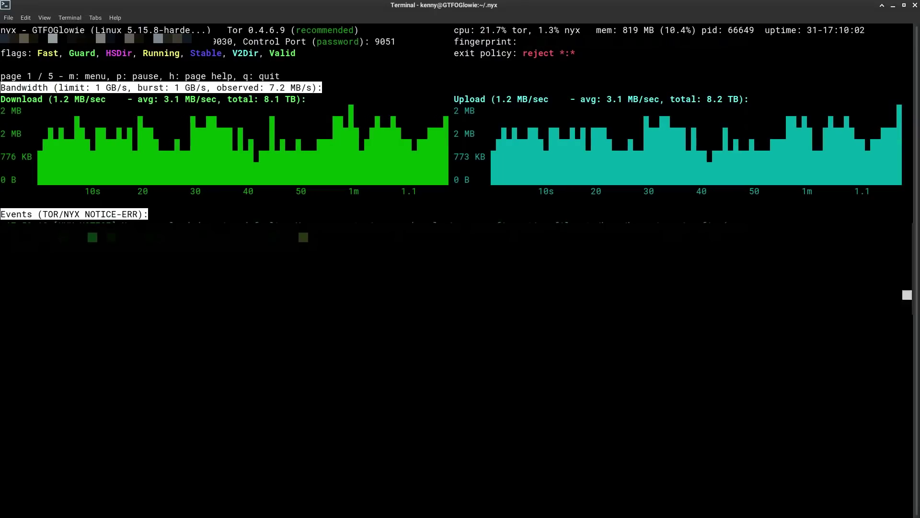
Step: Select the Fast flag, then the Guard flag, in nyx's flags line
{"action": "double_click", "coordinate": [46, 54]}
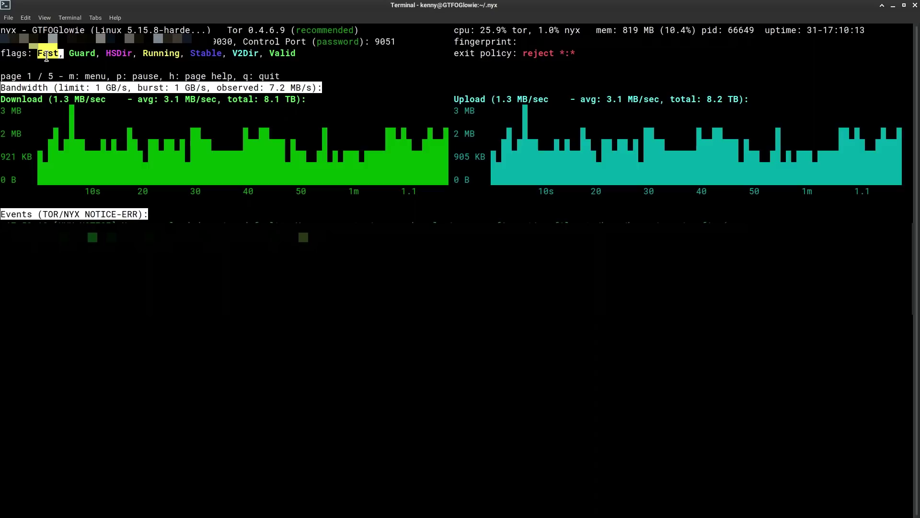
{"action": "double_click", "coordinate": [73, 53]}
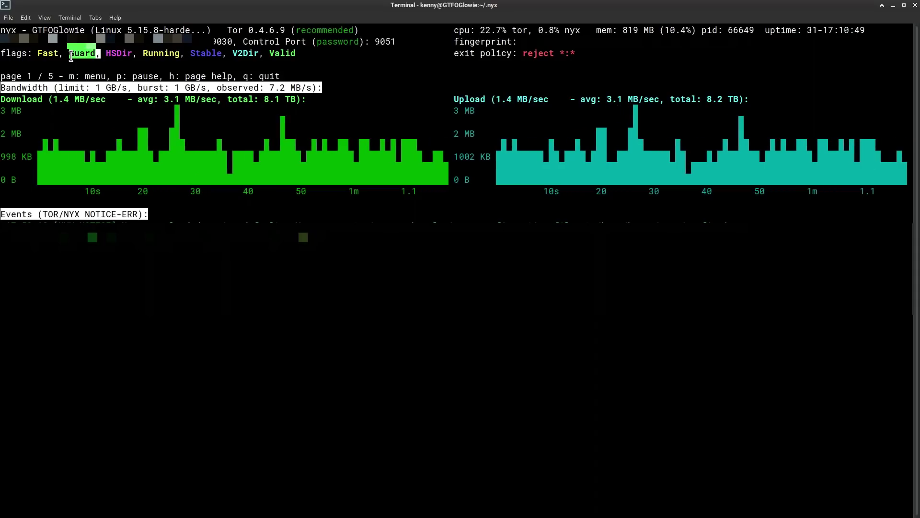
Step: Select the HSDir, Running, Stable and V2Dir flags in turn
{"action": "double_click", "coordinate": [124, 55]}
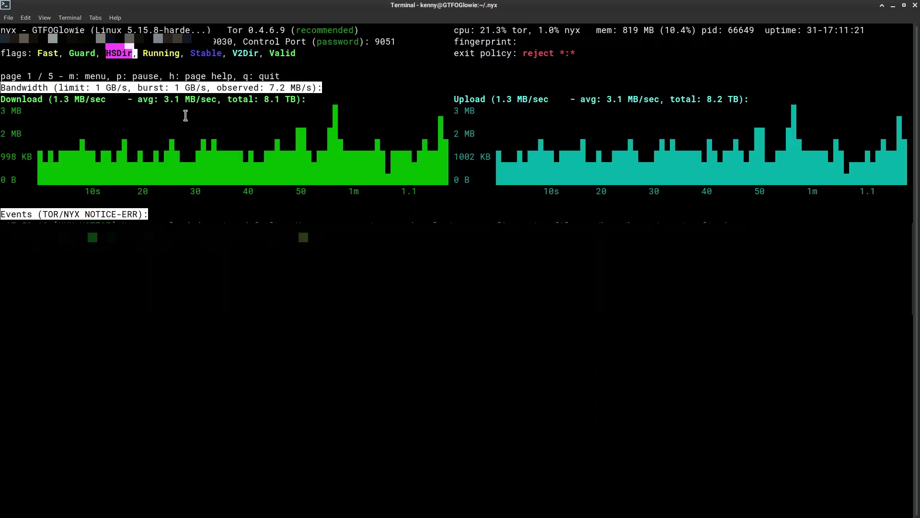
{"action": "double_click", "coordinate": [170, 52]}
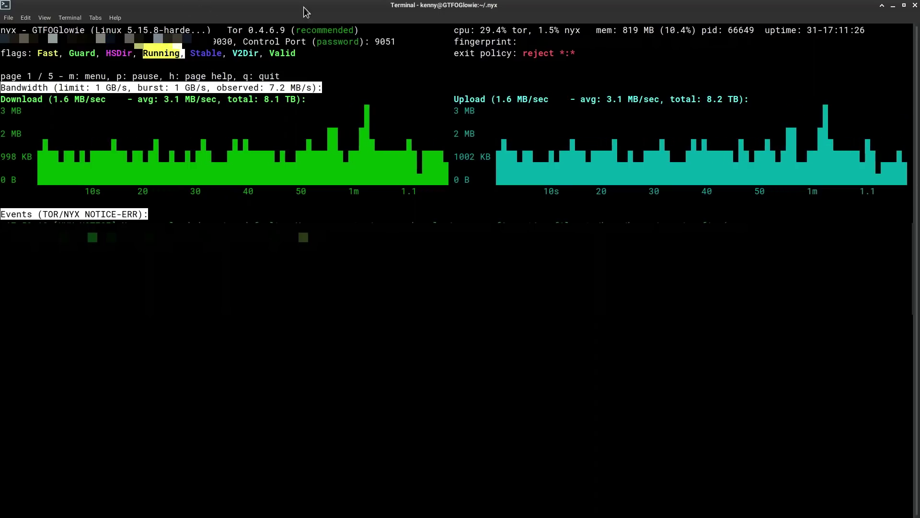
{"action": "double_click", "coordinate": [205, 53]}
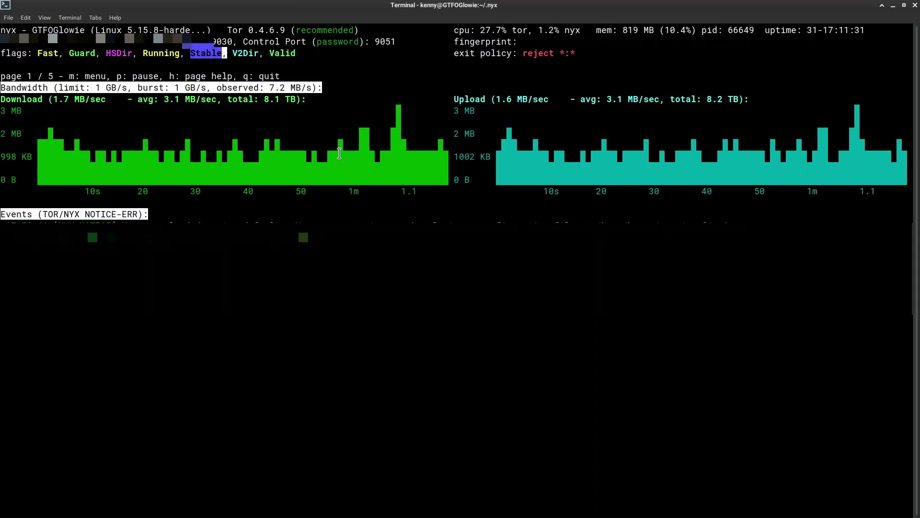
{"action": "double_click", "coordinate": [248, 53]}
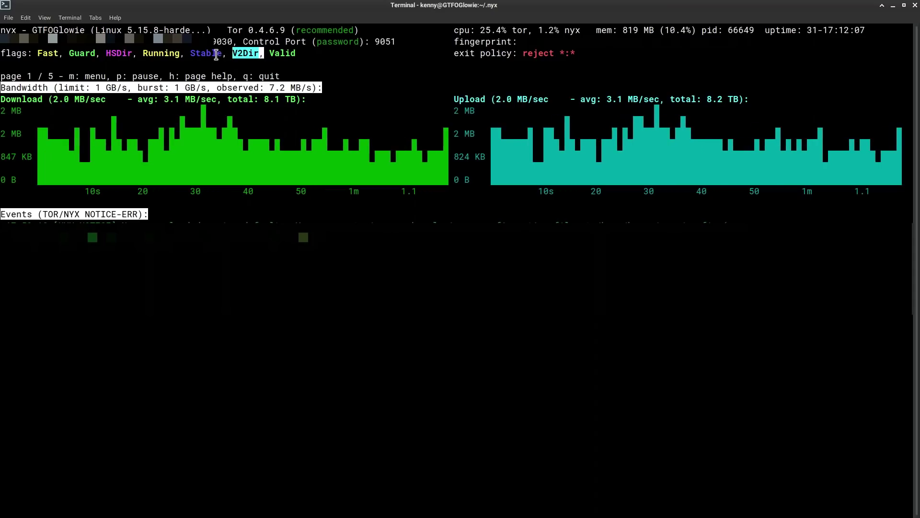
Step: Select the Valid flag, then point out the recommended Tor version 0.4.6.9
{"action": "double_click", "coordinate": [282, 53]}
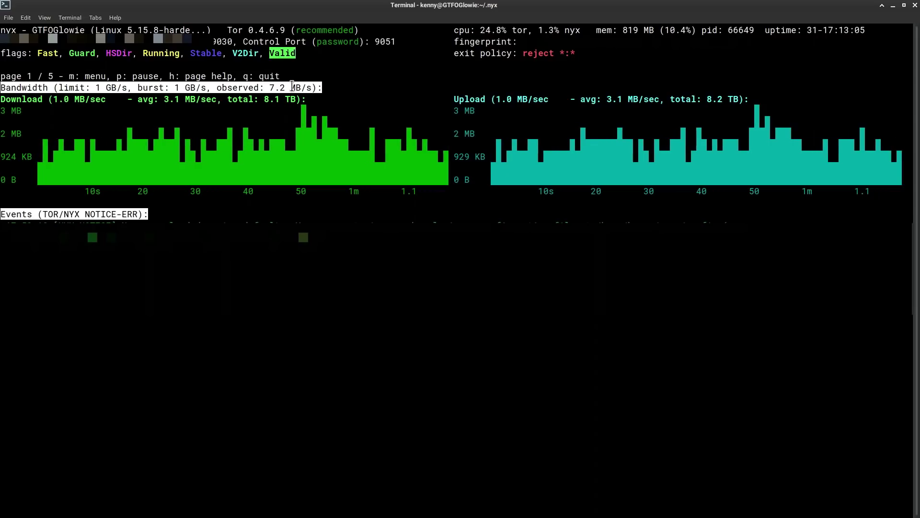
{"action": "double_click", "coordinate": [318, 30]}
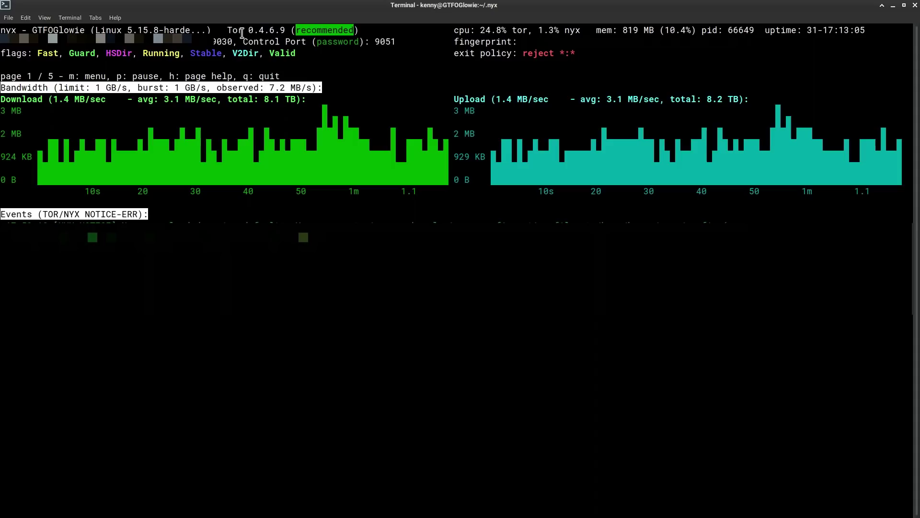
{"action": "left_click_drag", "start_coordinate": [248, 30], "coordinate": [283, 29]}
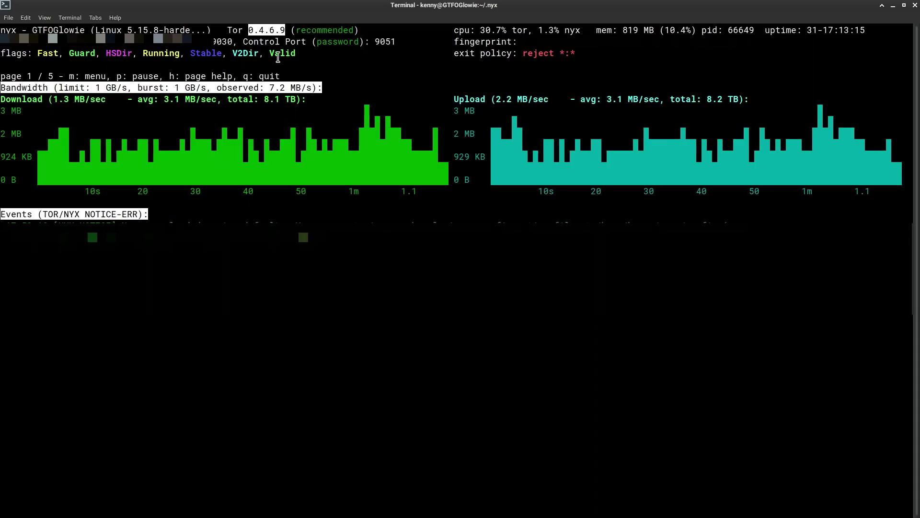
{"action": "left_click", "coordinate": [283, 40]}
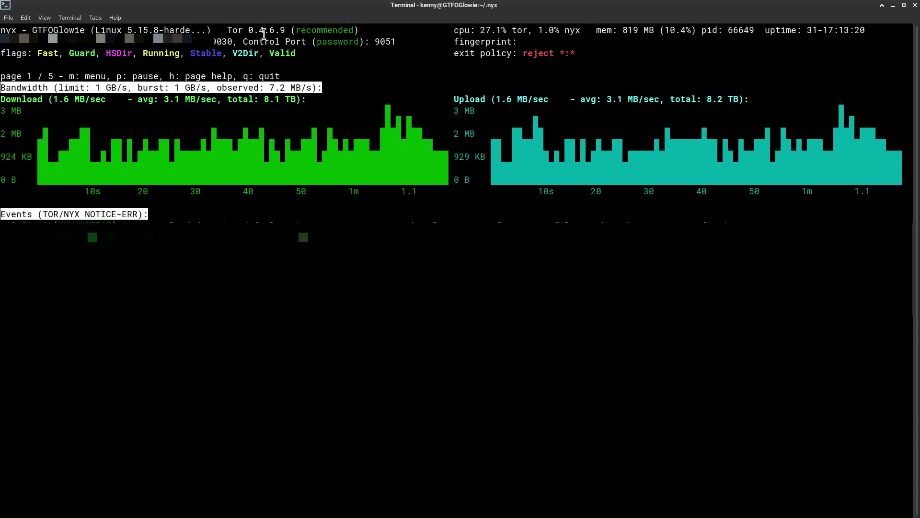
Step: Revisit the Valid flag, then Guard, then Valid again
{"action": "double_click", "coordinate": [283, 54]}
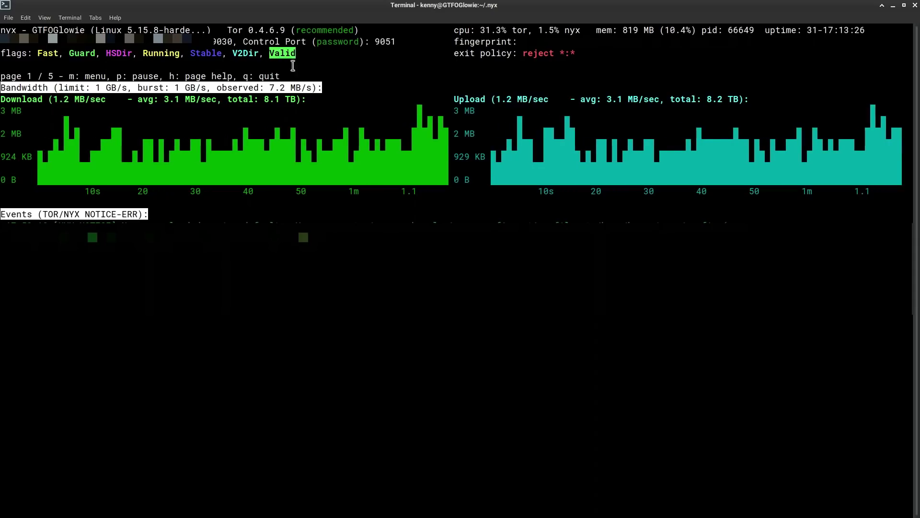
{"action": "double_click", "coordinate": [84, 53]}
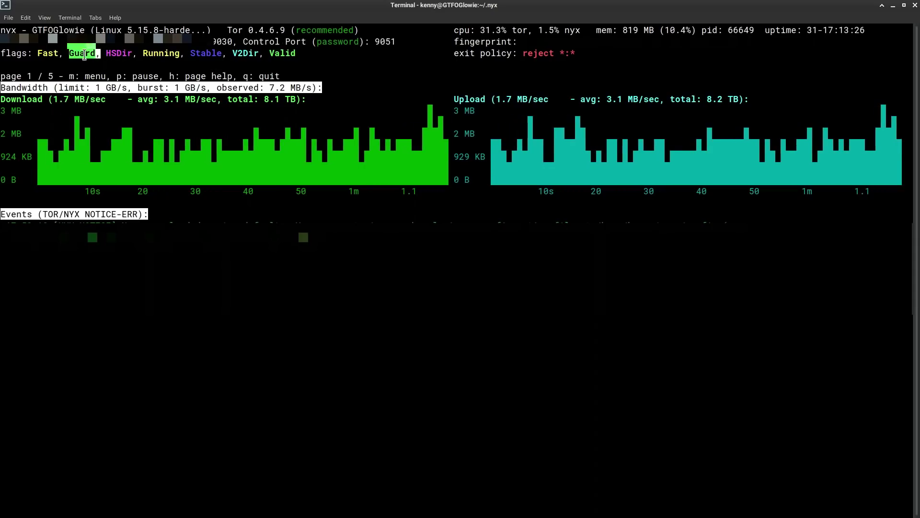
{"action": "double_click", "coordinate": [283, 54]}
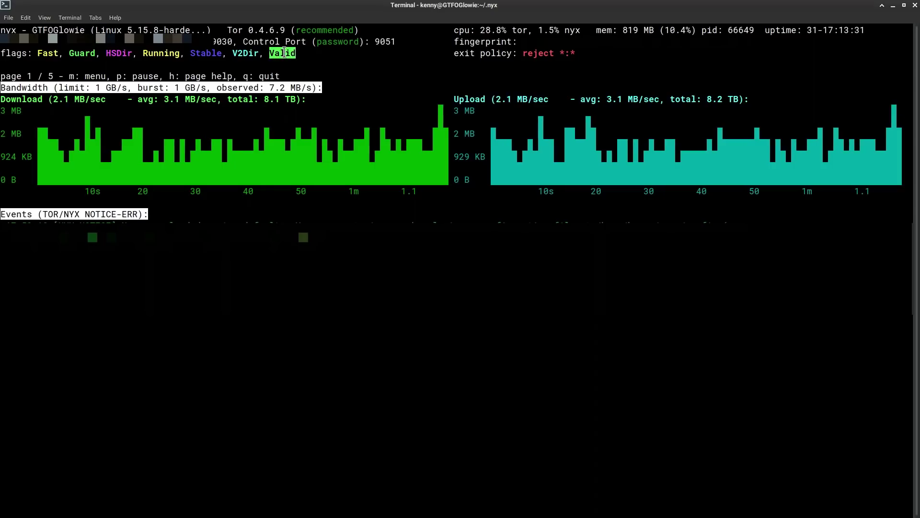